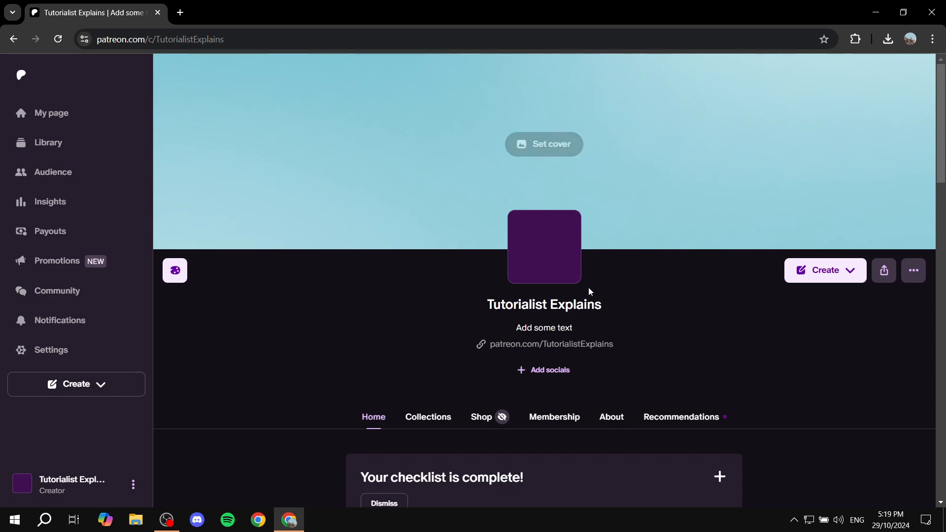
Open the Membership section of the creator page.
{"action": "left_click", "coordinate": [73, 109]}
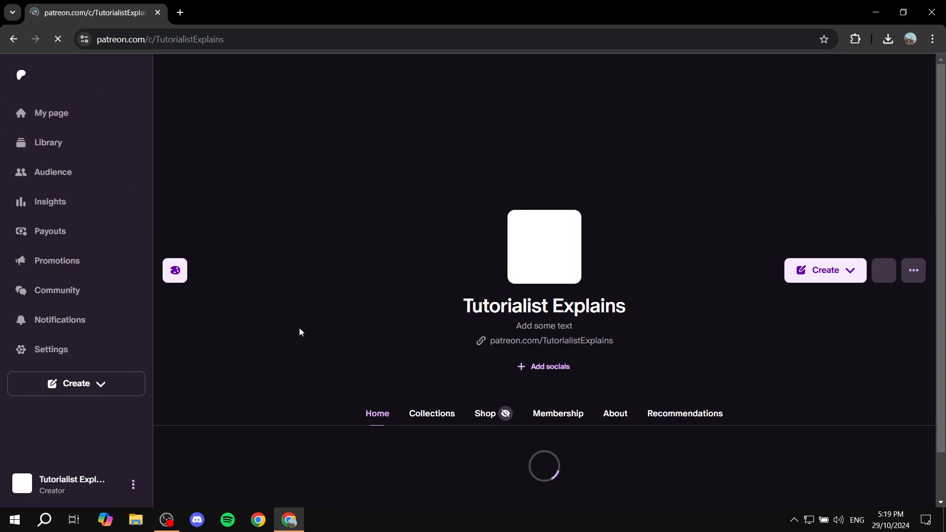
{"action": "scroll", "coordinate": [404, 374], "scroll_direction": "down", "scroll_amount": 15}
{"action": "scroll", "coordinate": [646, 369], "scroll_direction": "up", "scroll_amount": 15}
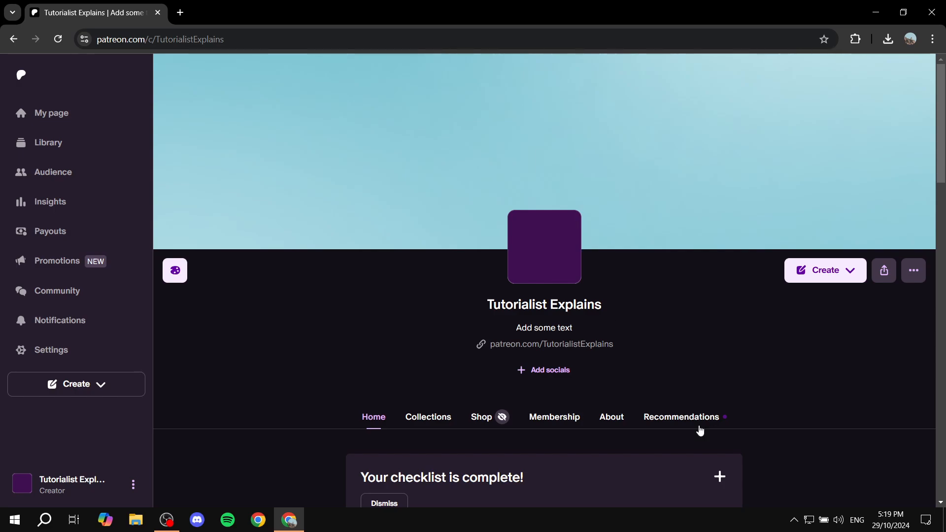
{"action": "left_click", "coordinate": [560, 417]}
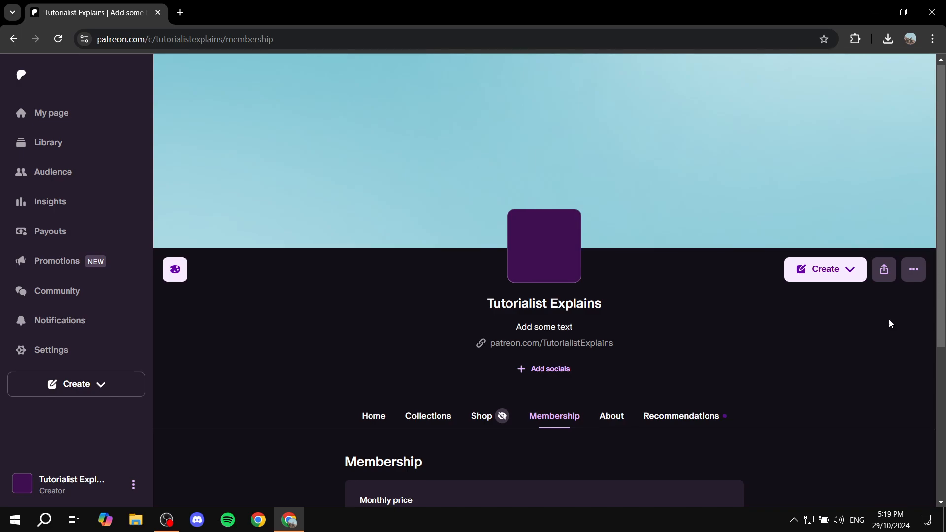
Save the paid membership tier with a monthly price of $5.00 and the description "Access to exclusive content and more".
{"action": "scroll", "coordinate": [888, 319], "scroll_direction": "down", "scroll_amount": 5}
{"action": "left_click_drag", "start_coordinate": [339, 218], "coordinate": [464, 224]}
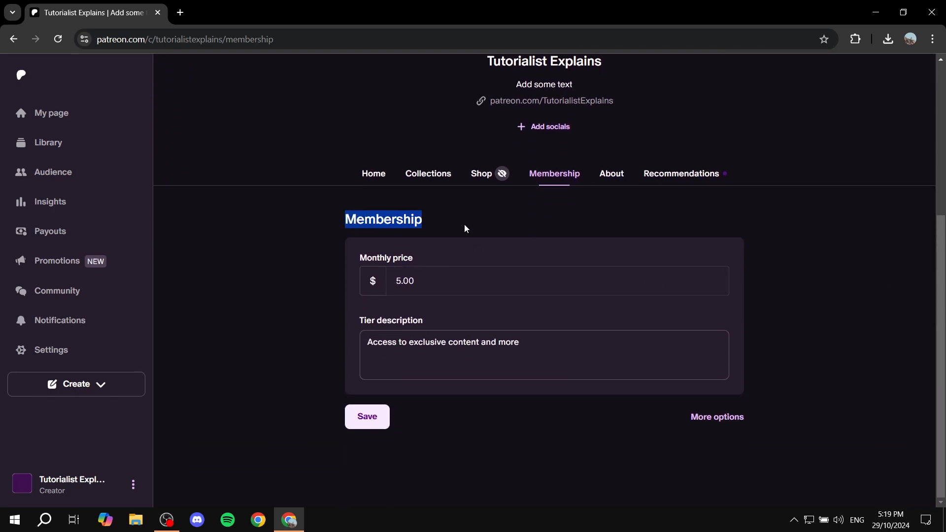
{"action": "left_click", "coordinate": [465, 224]}
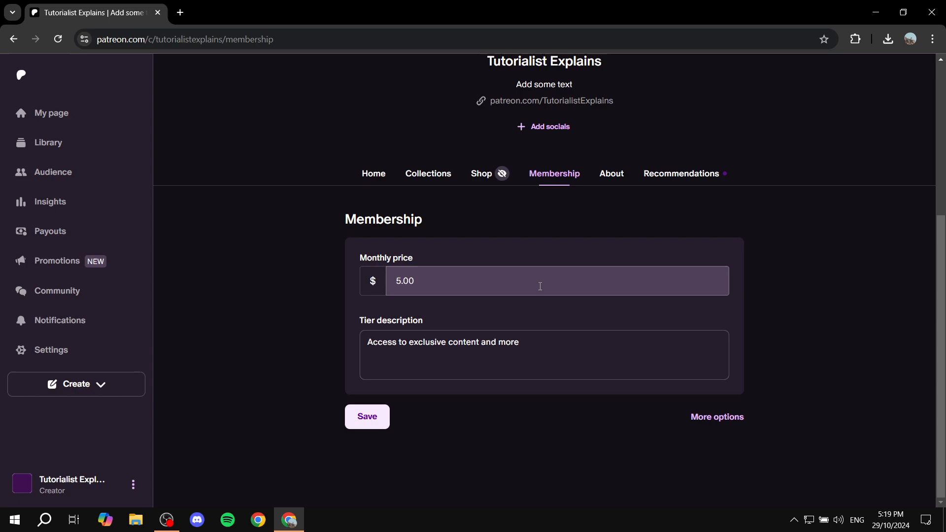
{"action": "left_click_drag", "start_coordinate": [363, 252], "coordinate": [422, 255]}
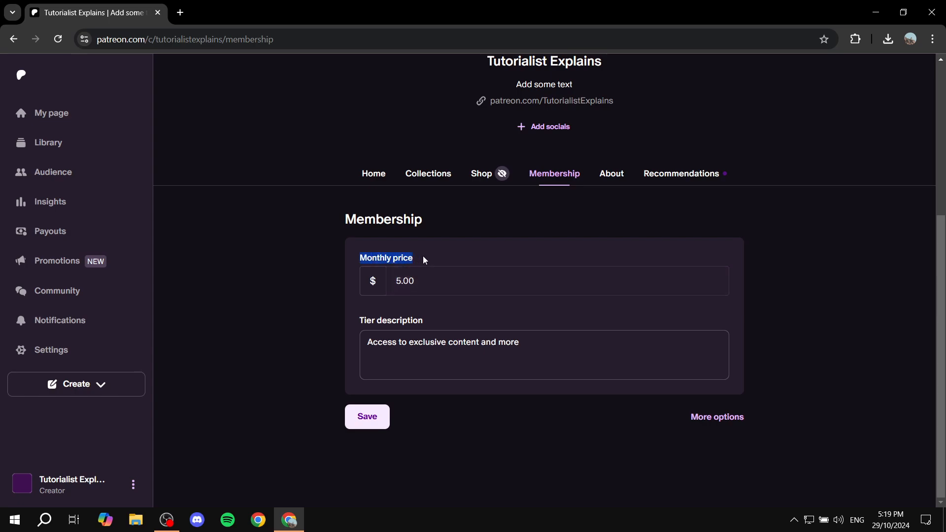
{"action": "left_click", "coordinate": [422, 255]}
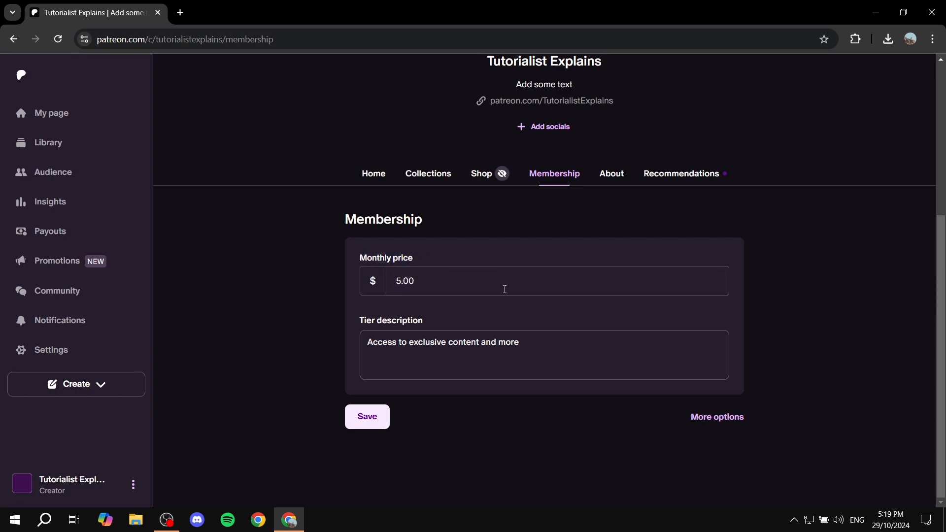
{"action": "left_click_drag", "start_coordinate": [344, 326], "coordinate": [438, 316]}
{"action": "left_click", "coordinate": [553, 326]}
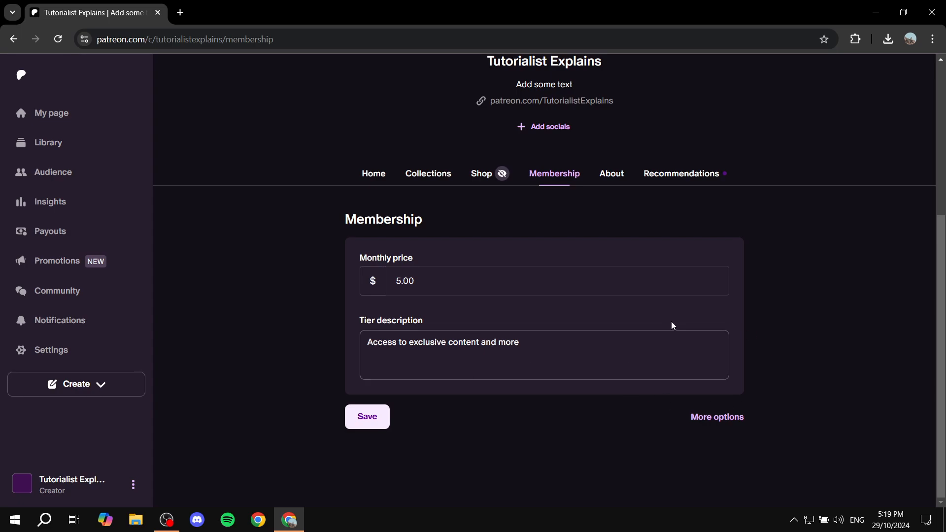
{"action": "left_click", "coordinate": [376, 419]}
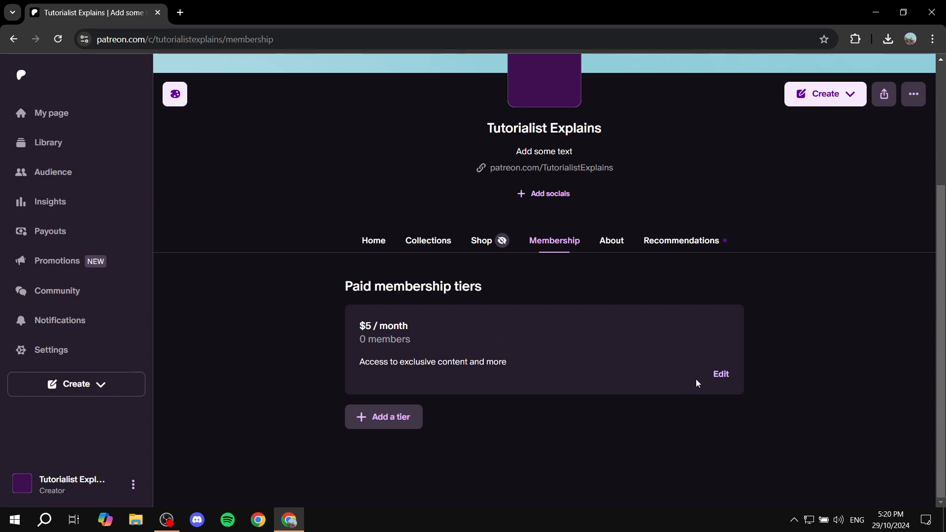
Open the $5 tier for editing with its full set of options and name it "Default".
{"action": "left_click", "coordinate": [728, 378]}
{"action": "scroll", "coordinate": [728, 382], "scroll_direction": "down", "scroll_amount": 1}
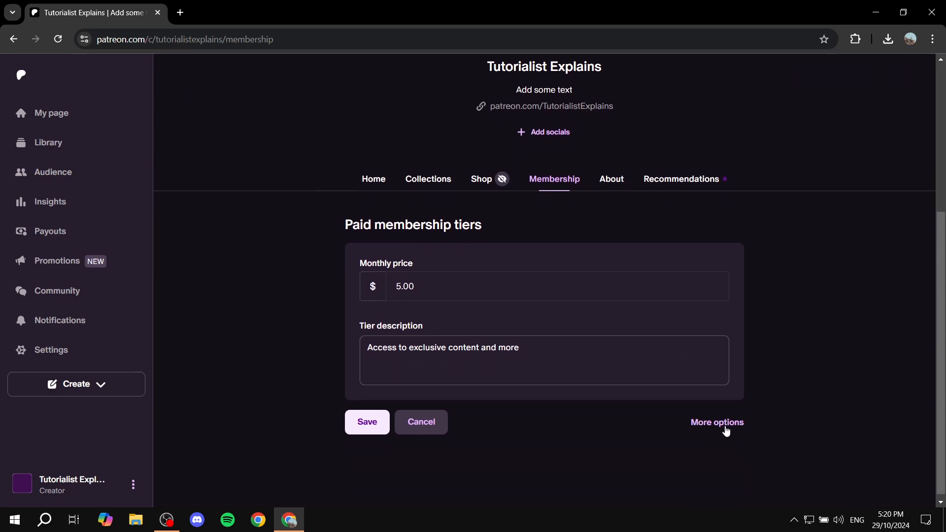
{"action": "left_click", "coordinate": [724, 430]}
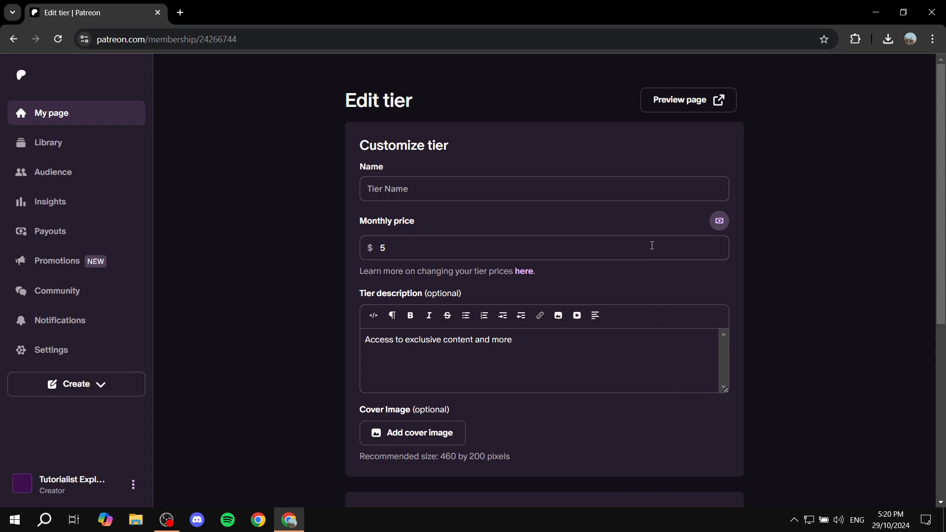
{"action": "left_click", "coordinate": [476, 187]}
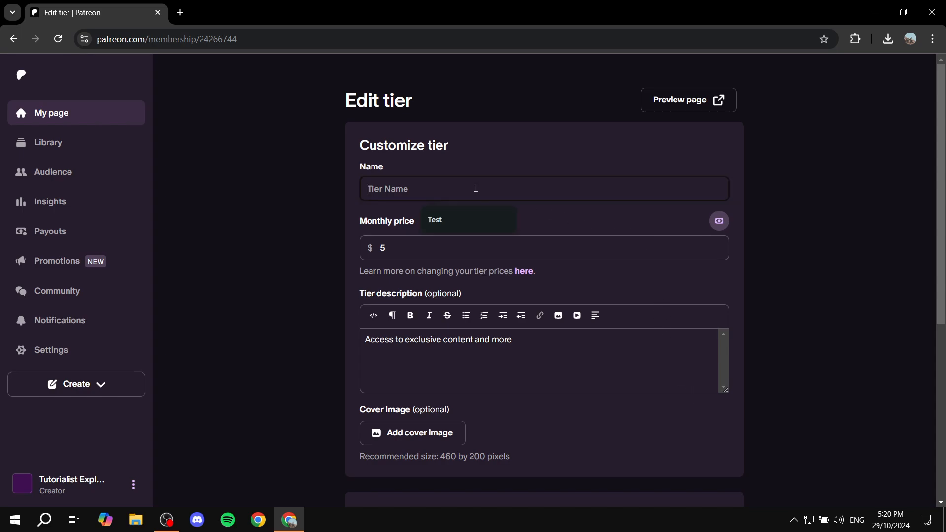
{"action": "left_click", "coordinate": [504, 220]}
{"action": "type", "text": "Default"}
{"action": "left_click", "coordinate": [315, 219]}
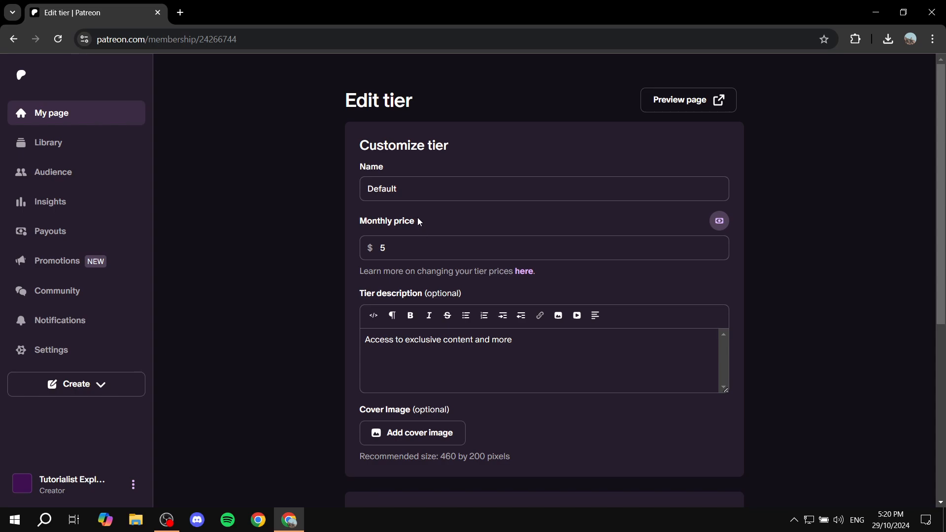
Add the recommended Ad-free content benefit to the Default tier, keeping its title and category, and save the tier.
{"action": "scroll", "coordinate": [466, 244], "scroll_direction": "down", "scroll_amount": 2}
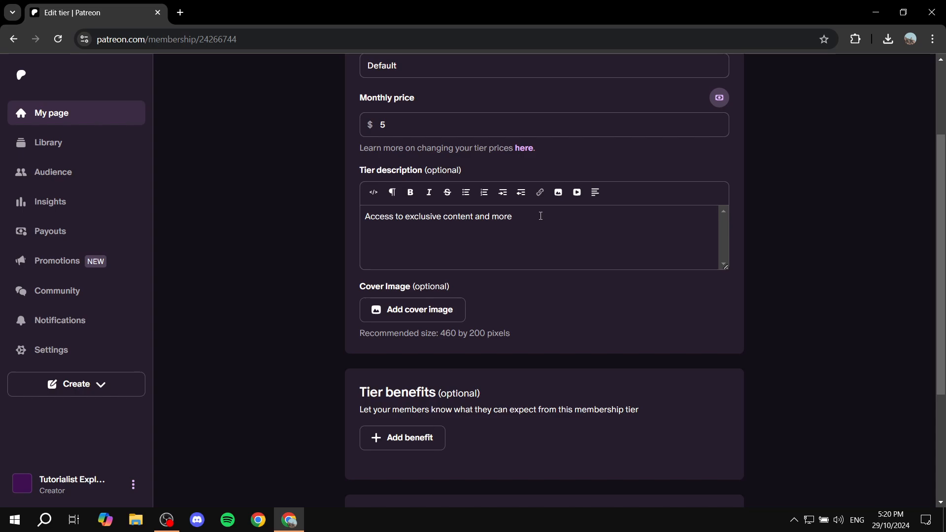
{"action": "scroll", "coordinate": [541, 215], "scroll_direction": "down", "scroll_amount": 2}
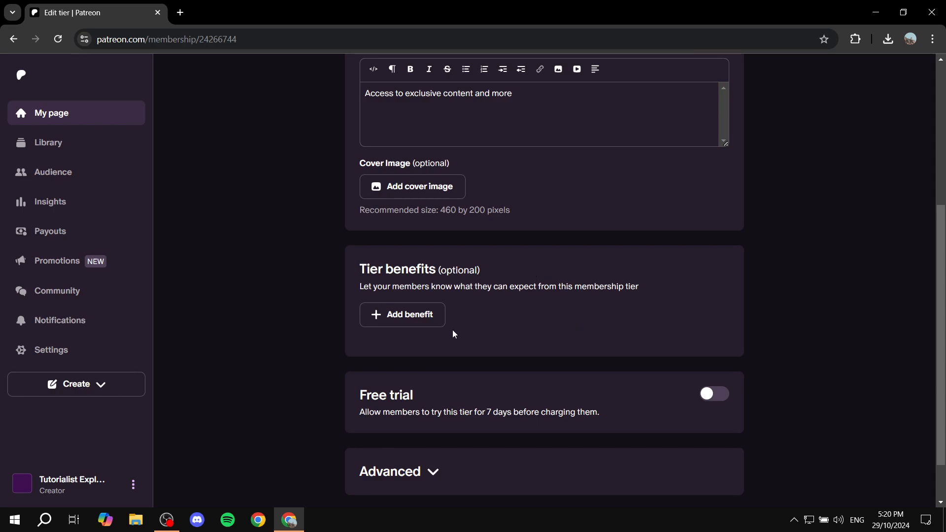
{"action": "left_click", "coordinate": [426, 315]}
{"action": "scroll", "coordinate": [493, 367], "scroll_direction": "up", "scroll_amount": 5}
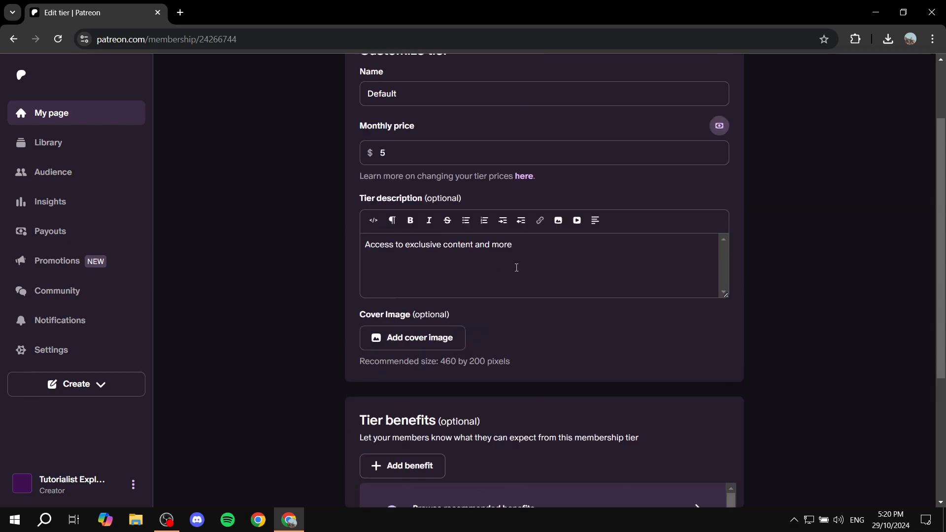
{"action": "scroll", "coordinate": [461, 268], "scroll_direction": "down", "scroll_amount": 5}
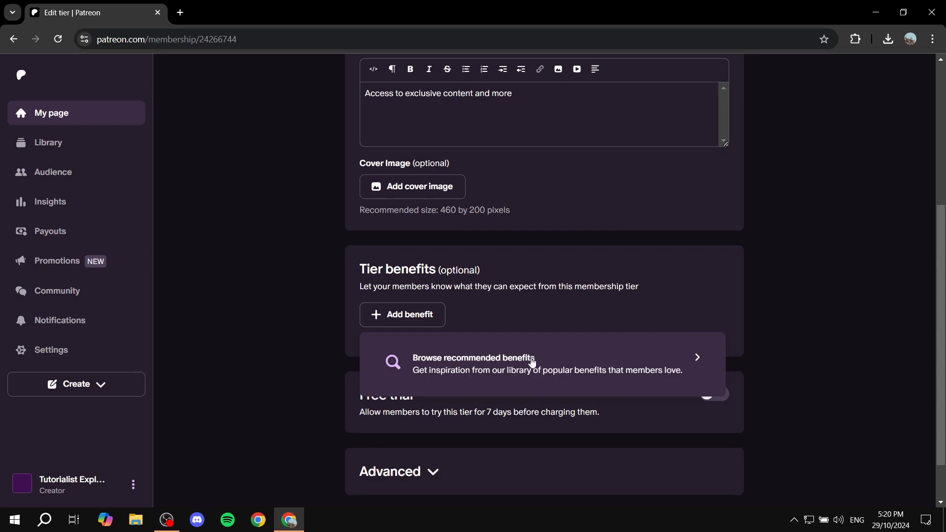
{"action": "left_click", "coordinate": [532, 363]}
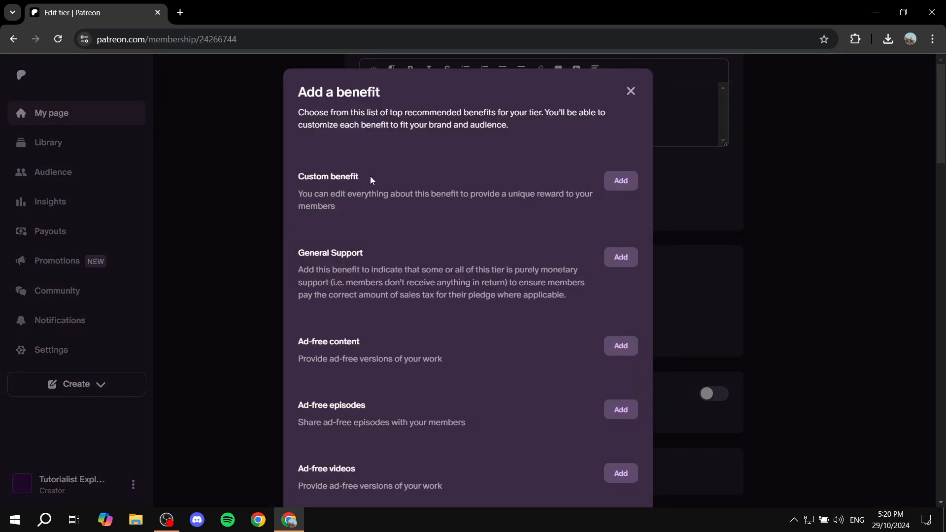
{"action": "scroll", "coordinate": [375, 227], "scroll_direction": "down", "scroll_amount": 1}
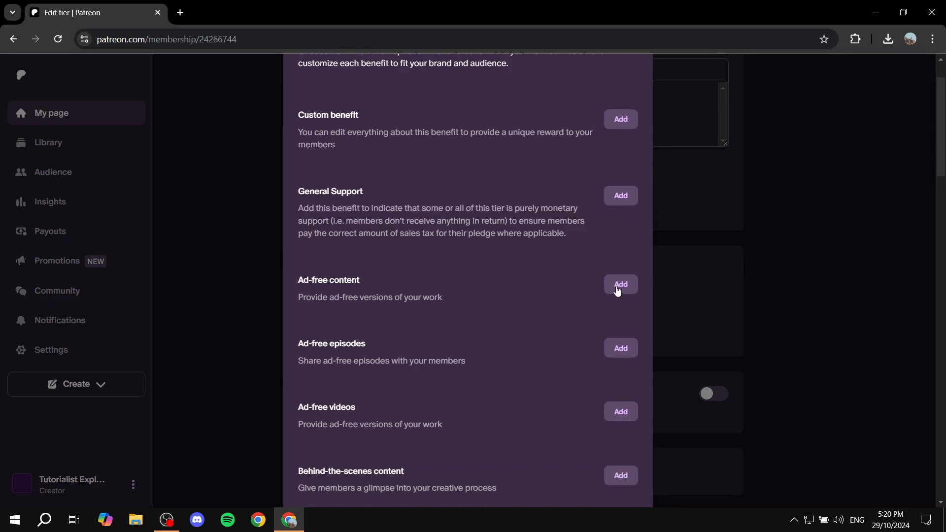
{"action": "left_click", "coordinate": [630, 289]}
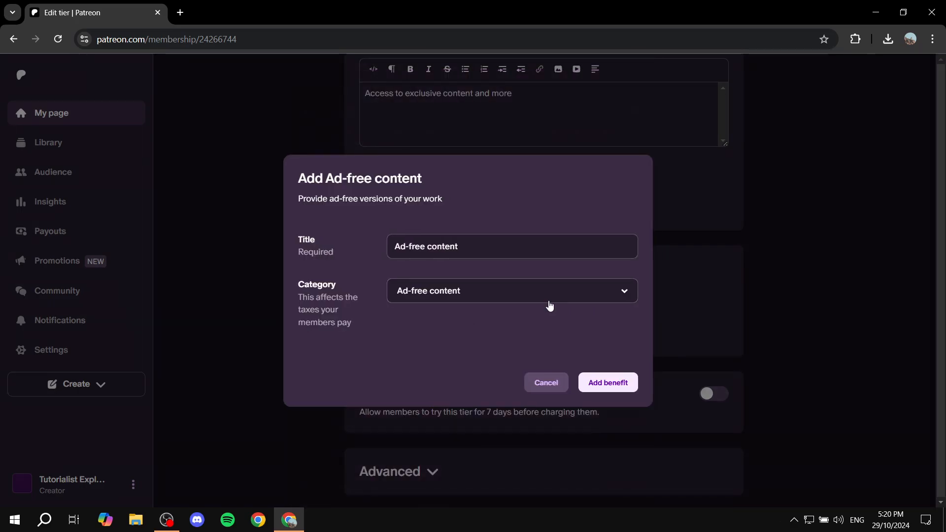
{"action": "left_click", "coordinate": [619, 389]}
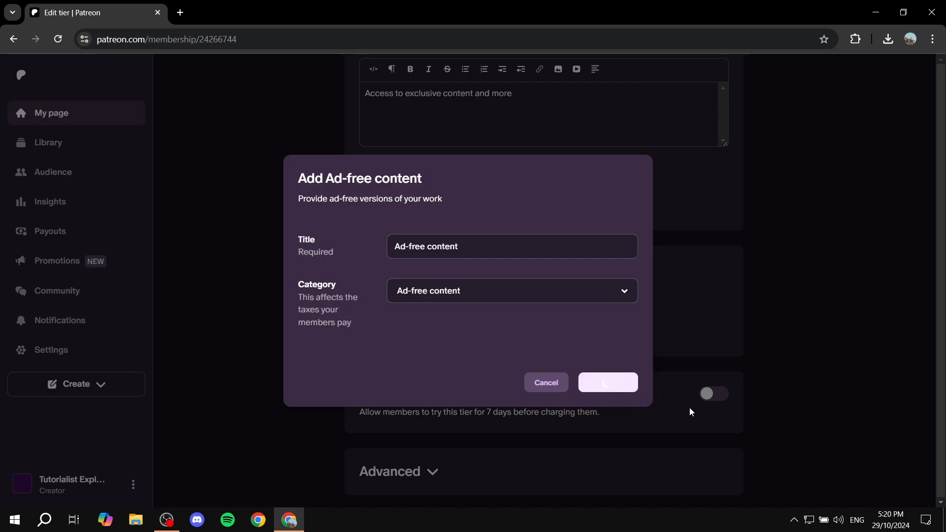
{"action": "scroll", "coordinate": [611, 350], "scroll_direction": "down", "scroll_amount": 2}
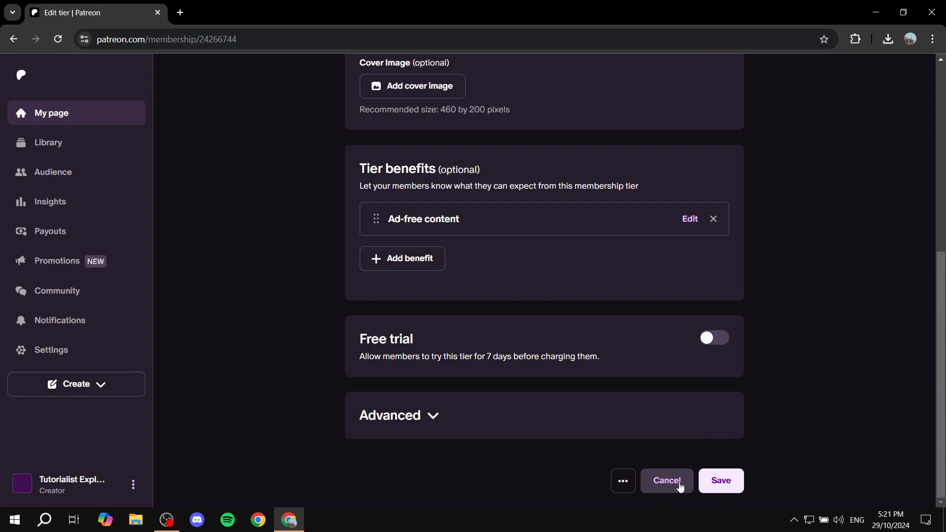
{"action": "left_click", "coordinate": [717, 486]}
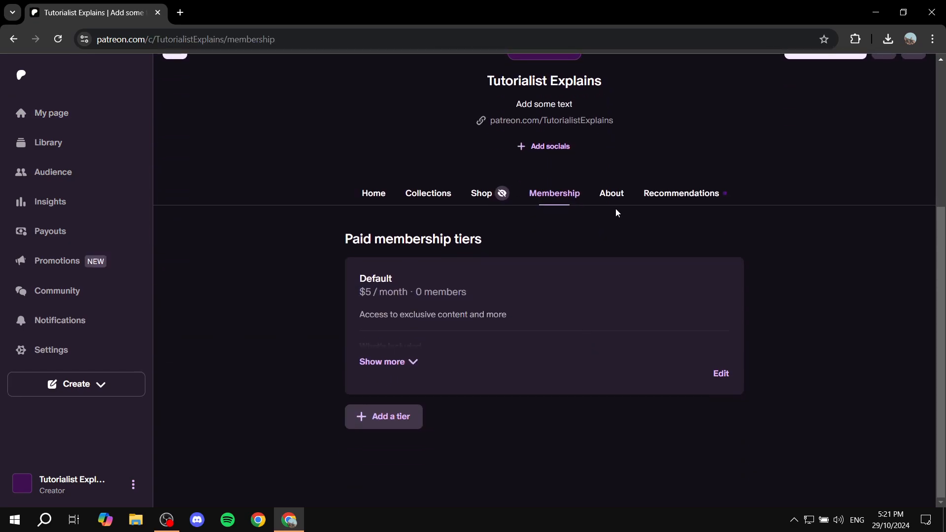
Start a new tier named "Extra" with a monthly price of $10 and the description "The desc".
{"action": "left_click", "coordinate": [403, 417]}
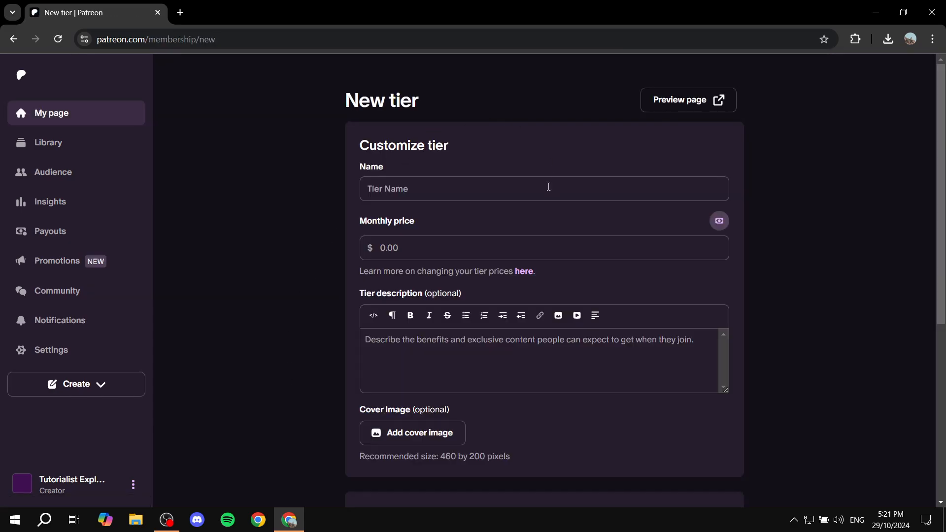
{"action": "left_click", "coordinate": [482, 197]}
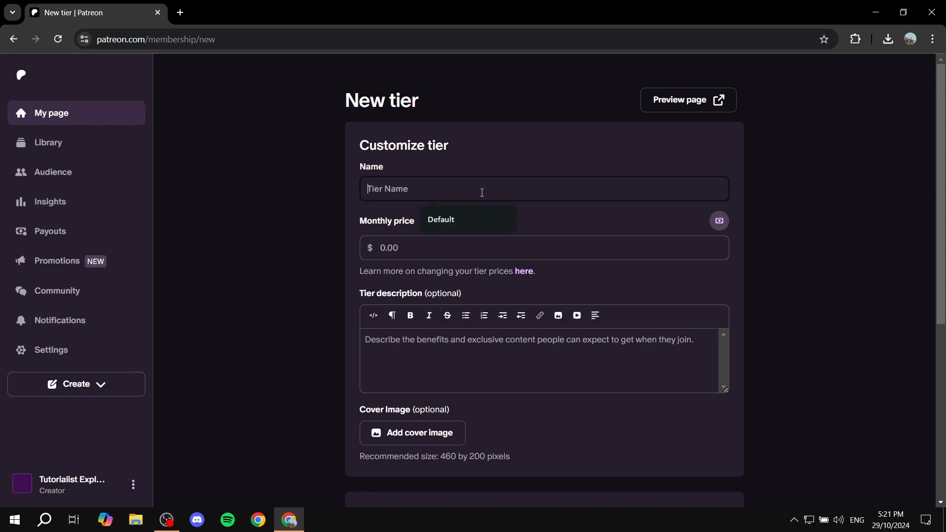
{"action": "type", "text": "Extra"}
{"action": "left_click", "coordinate": [456, 248]}
{"action": "type", "text": "10"}
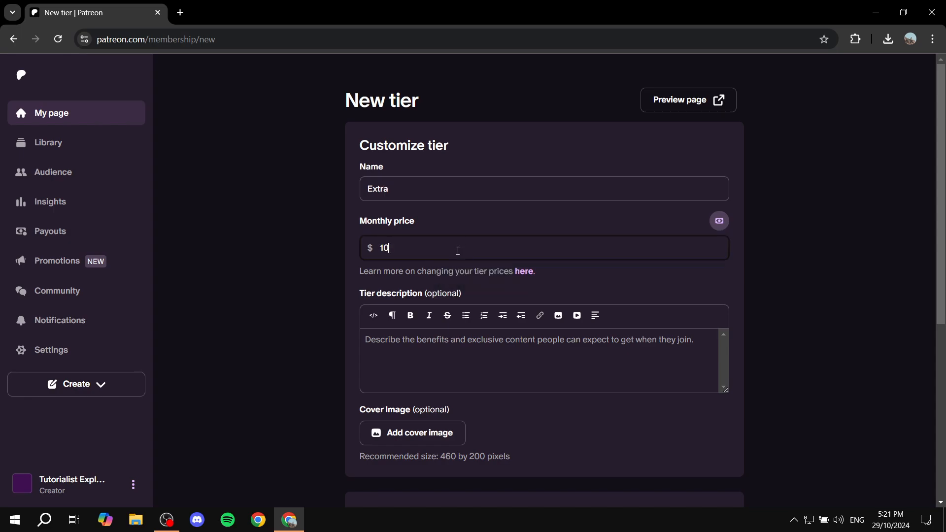
{"action": "left_click", "coordinate": [515, 352]}
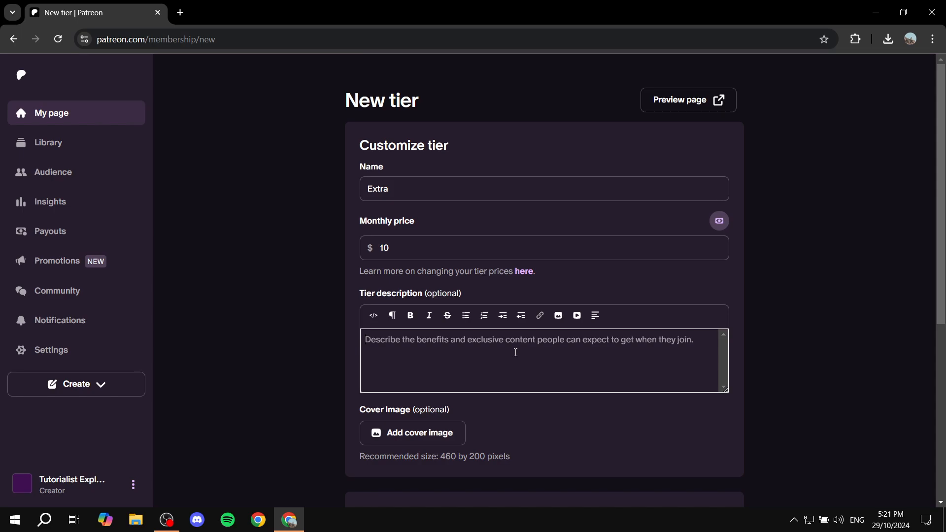
{"action": "type", "text": "The desc"}
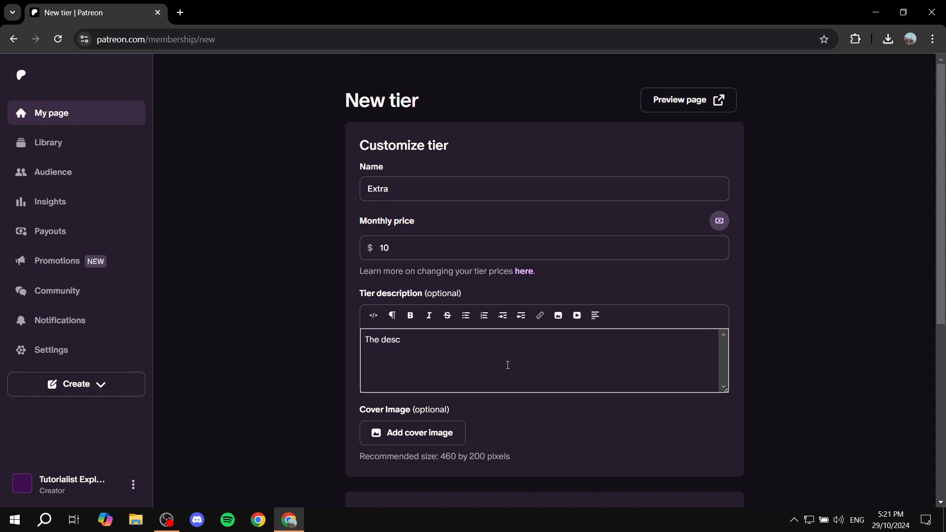
{"action": "scroll", "coordinate": [542, 315], "scroll_direction": "down", "scroll_amount": 1}
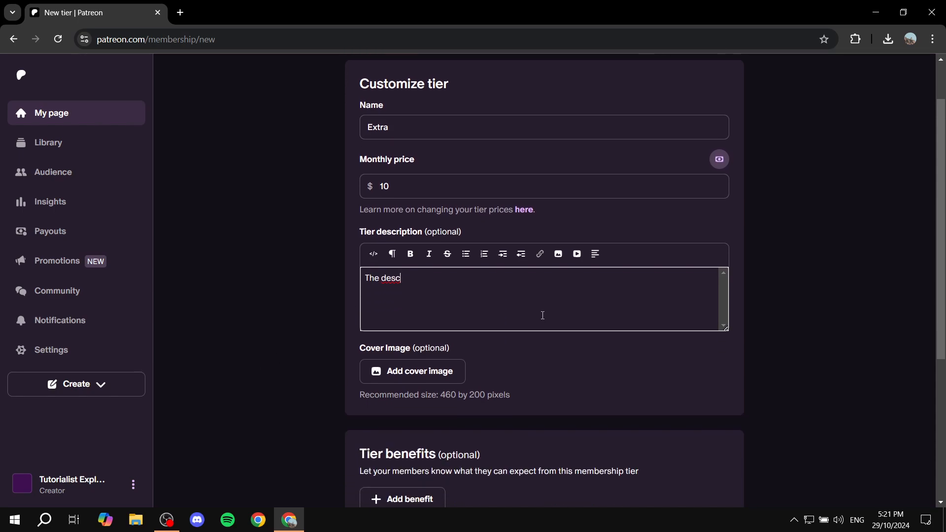
{"action": "left_click", "coordinate": [564, 346]}
Add the existing Ad-free content benefit to the Extra tier.
{"action": "scroll", "coordinate": [564, 345], "scroll_direction": "down", "scroll_amount": 4}
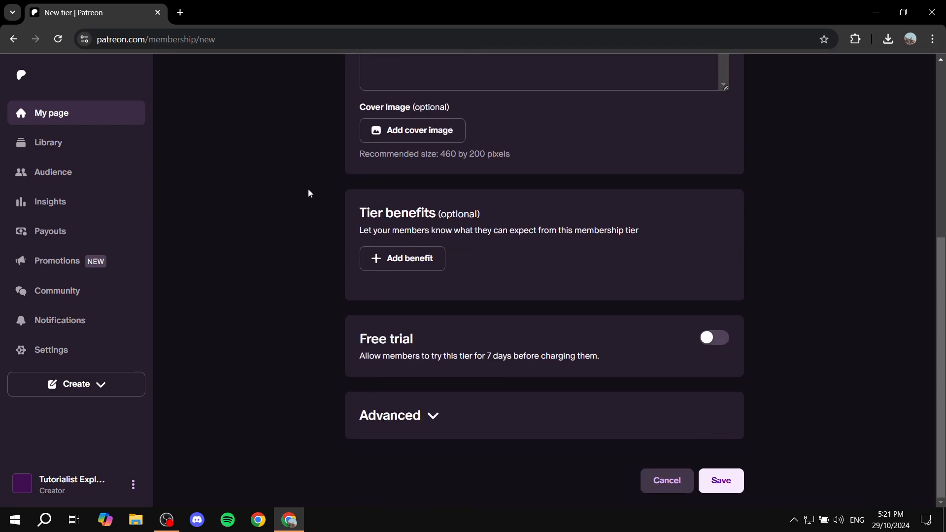
{"action": "left_click", "coordinate": [400, 261]}
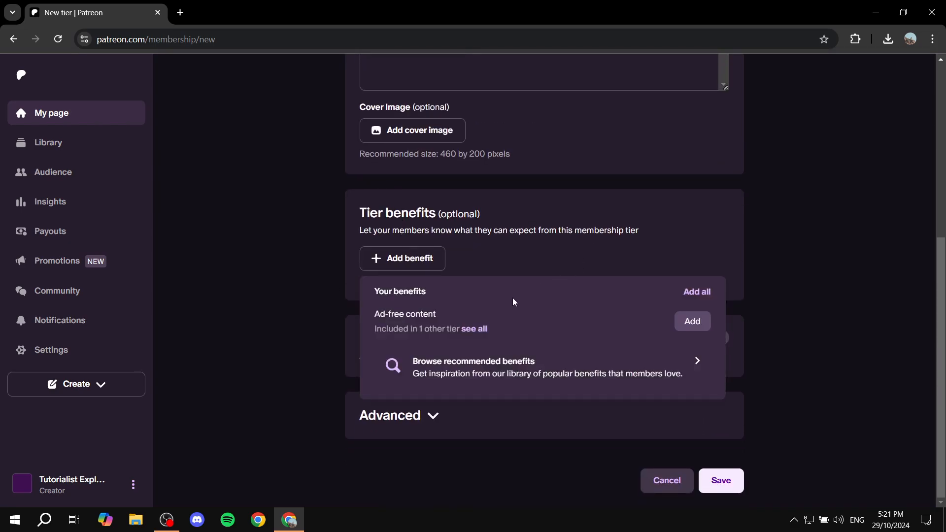
{"action": "left_click", "coordinate": [692, 321]}
Add the recommended Behind-the-scenes content benefit to the Extra tier, keeping its title and the Bonus content category.
{"action": "left_click", "coordinate": [436, 303]}
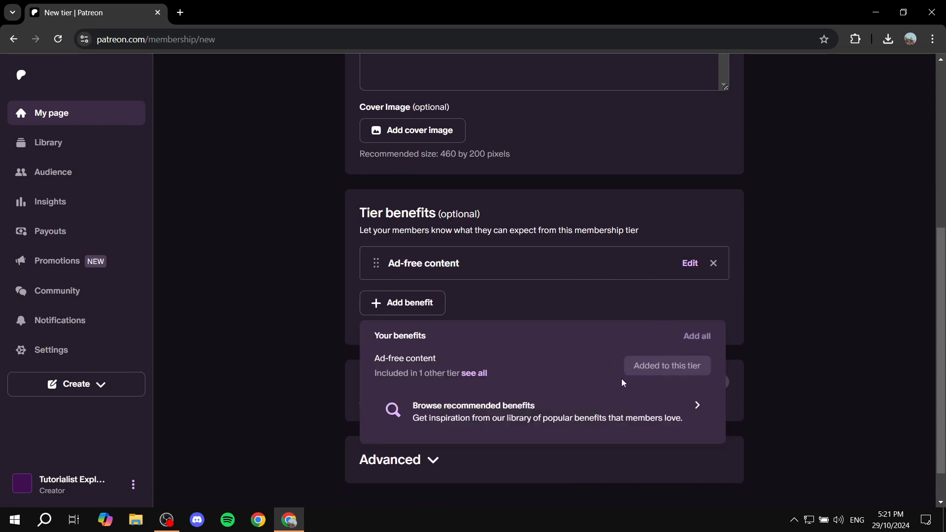
{"action": "left_click", "coordinate": [596, 414]}
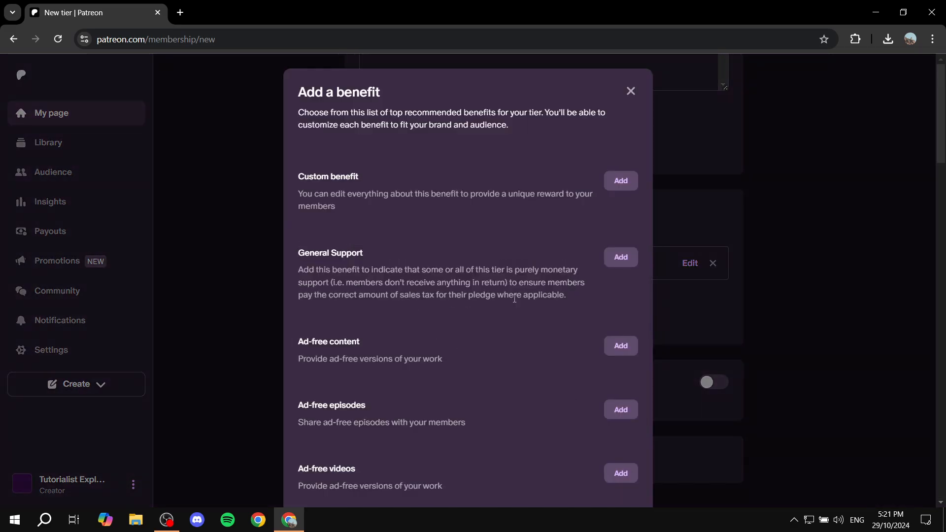
{"action": "scroll", "coordinate": [514, 298], "scroll_direction": "down", "scroll_amount": 3}
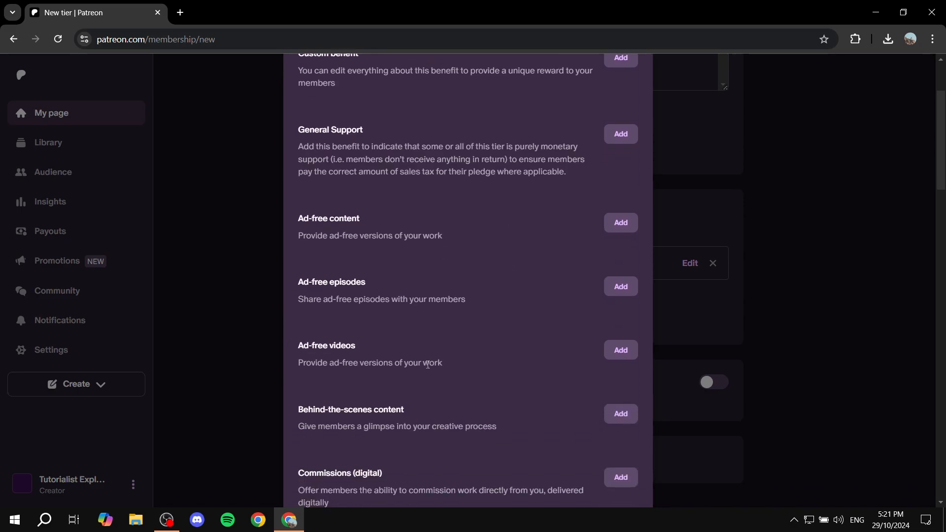
{"action": "scroll", "coordinate": [428, 365], "scroll_direction": "down", "scroll_amount": 1}
{"action": "scroll", "coordinate": [438, 315], "scroll_direction": "down", "scroll_amount": 1}
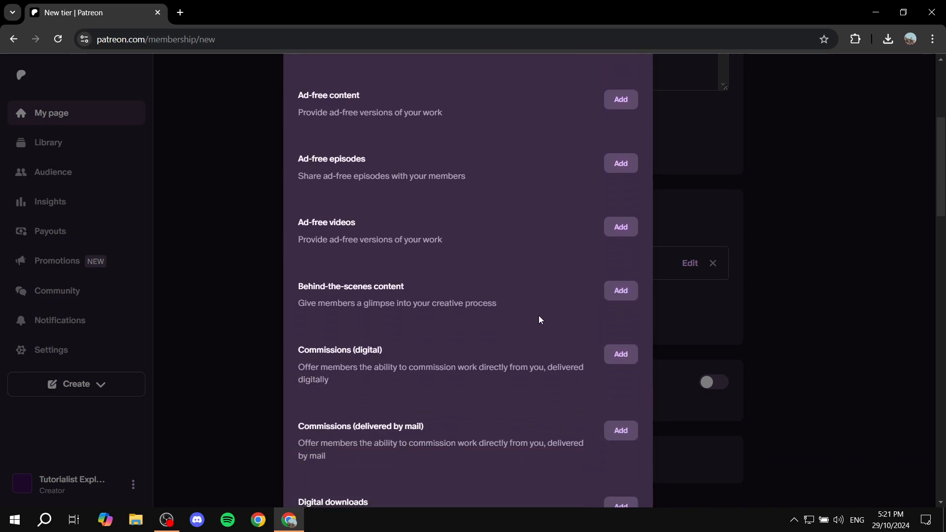
{"action": "left_click", "coordinate": [618, 292]}
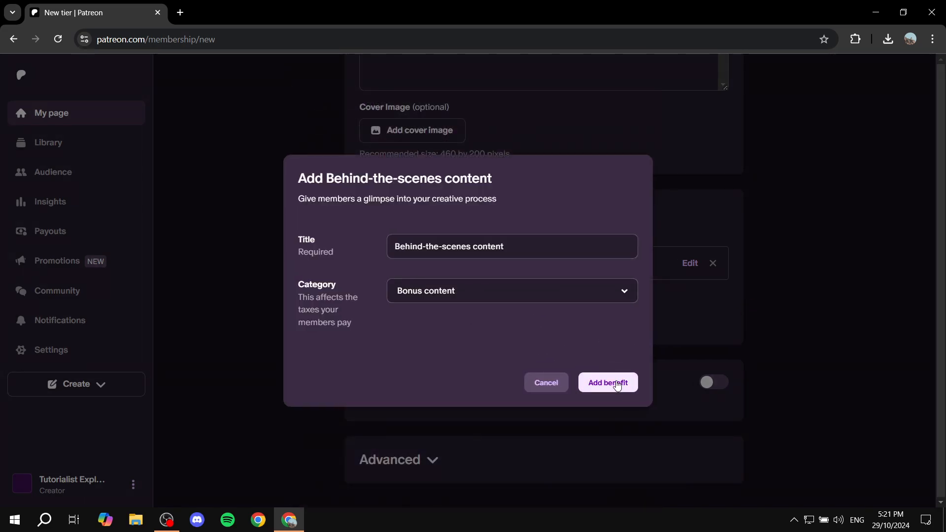
{"action": "left_click", "coordinate": [617, 384]}
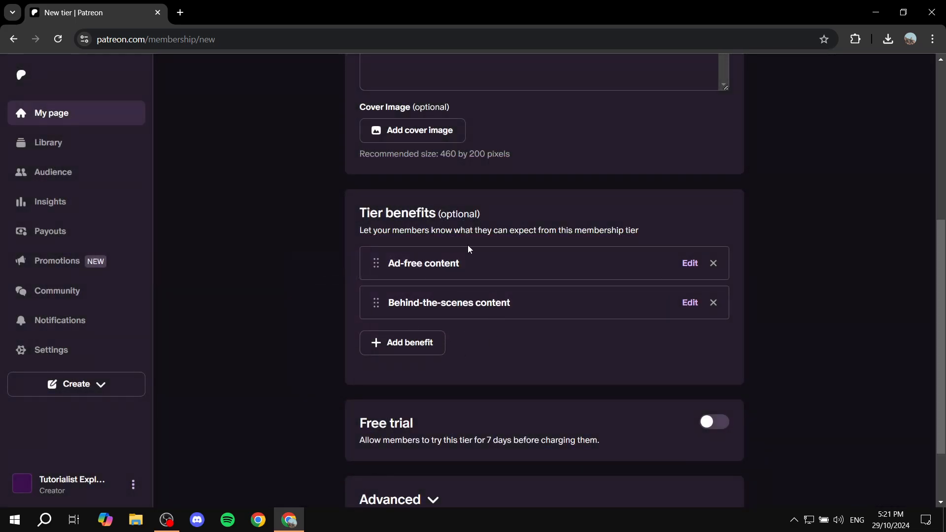
Browse the full list of recommended benefits, read the General Support description and close the list.
{"action": "left_click", "coordinate": [433, 346]}
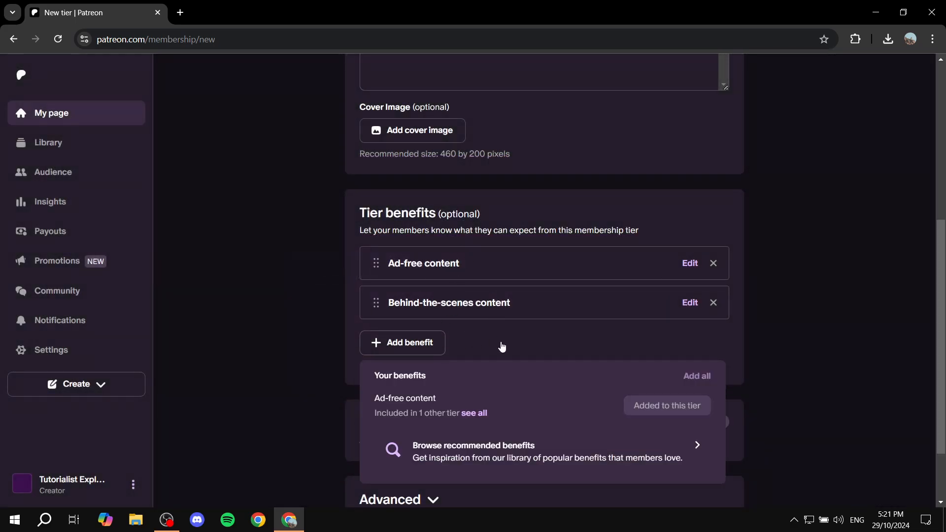
{"action": "left_click", "coordinate": [567, 447]}
{"action": "scroll", "coordinate": [491, 336], "scroll_direction": "down", "scroll_amount": 10}
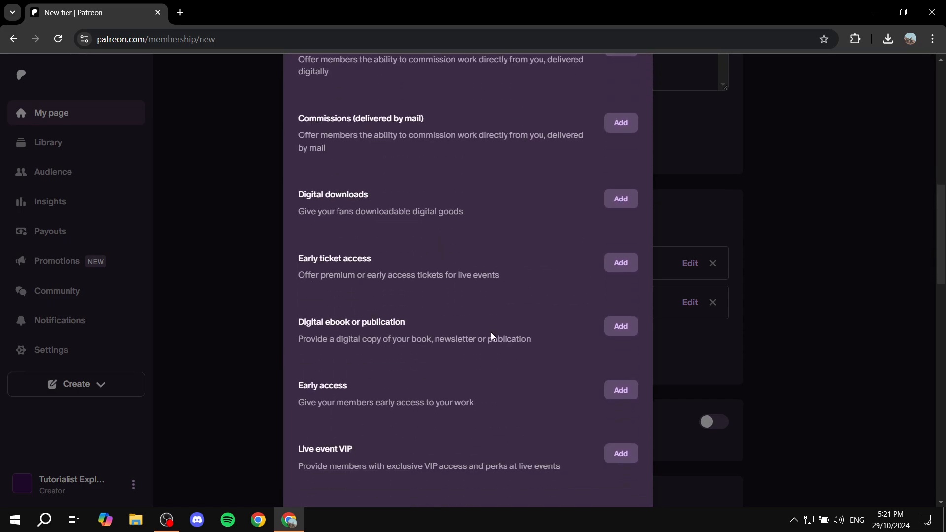
{"action": "scroll", "coordinate": [488, 336], "scroll_direction": "down", "scroll_amount": 12}
{"action": "scroll", "coordinate": [483, 310], "scroll_direction": "down", "scroll_amount": 2}
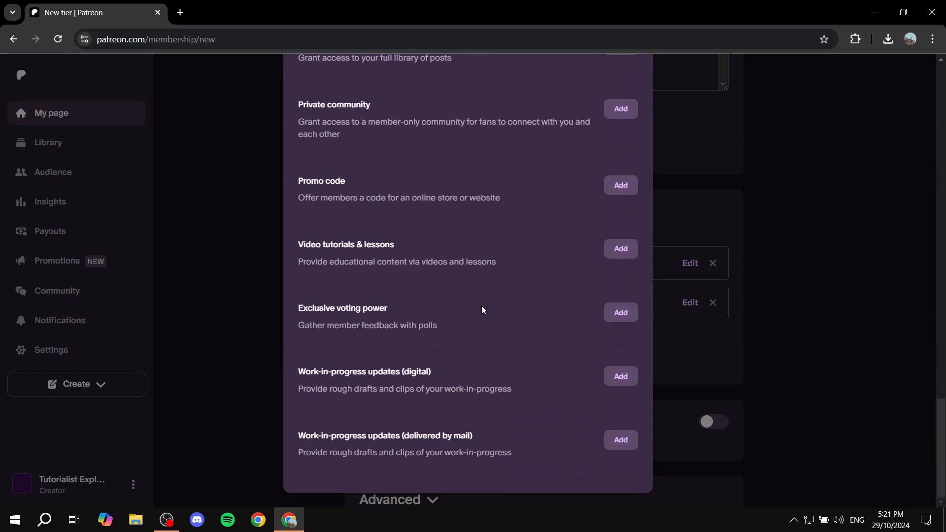
{"action": "scroll", "coordinate": [536, 351], "scroll_direction": "up", "scroll_amount": 20}
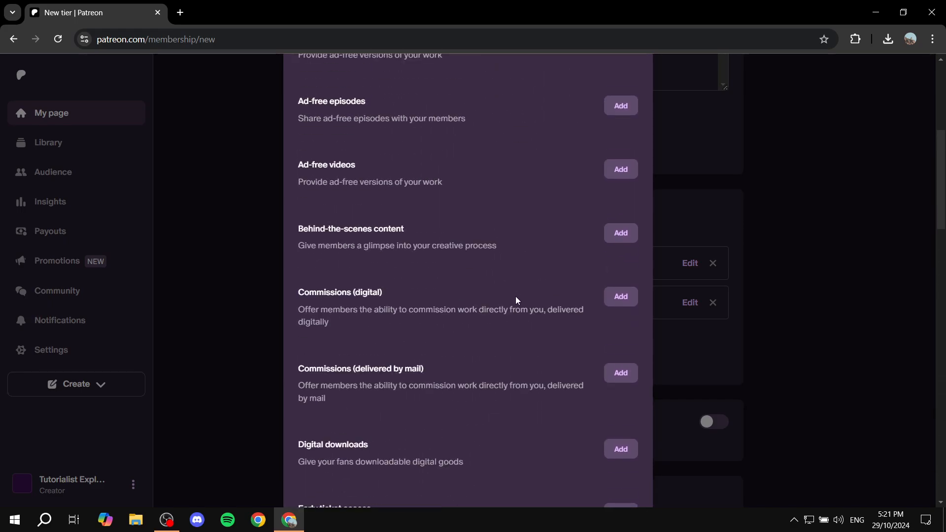
{"action": "scroll", "coordinate": [490, 302], "scroll_direction": "up", "scroll_amount": 1}
{"action": "scroll", "coordinate": [490, 163], "scroll_direction": "down", "scroll_amount": 10}
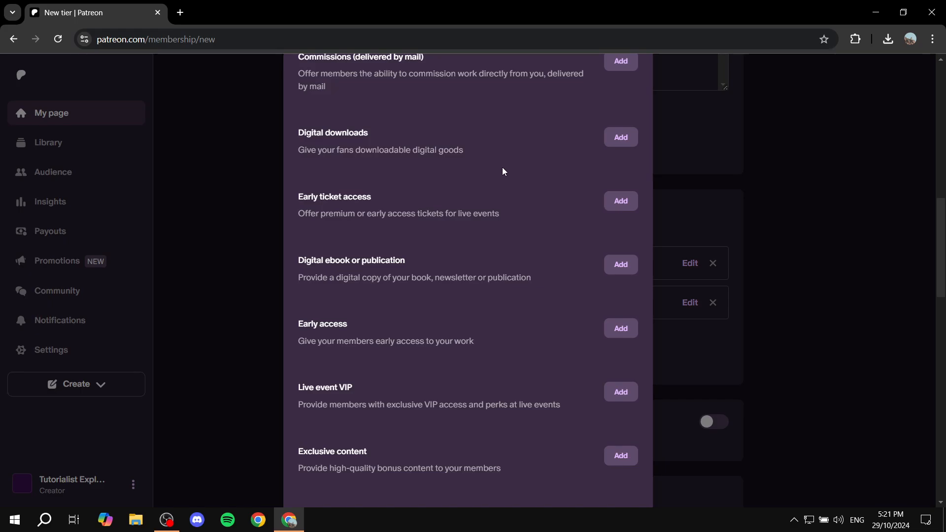
{"action": "scroll", "coordinate": [502, 168], "scroll_direction": "down", "scroll_amount": 6}
{"action": "scroll", "coordinate": [488, 165], "scroll_direction": "up", "scroll_amount": 15}
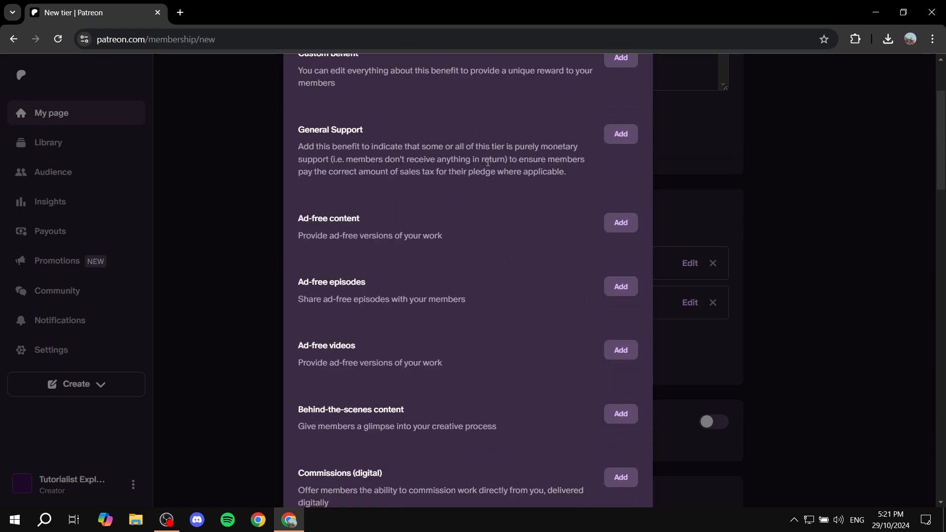
{"action": "left_click_drag", "start_coordinate": [298, 174], "coordinate": [413, 180]}
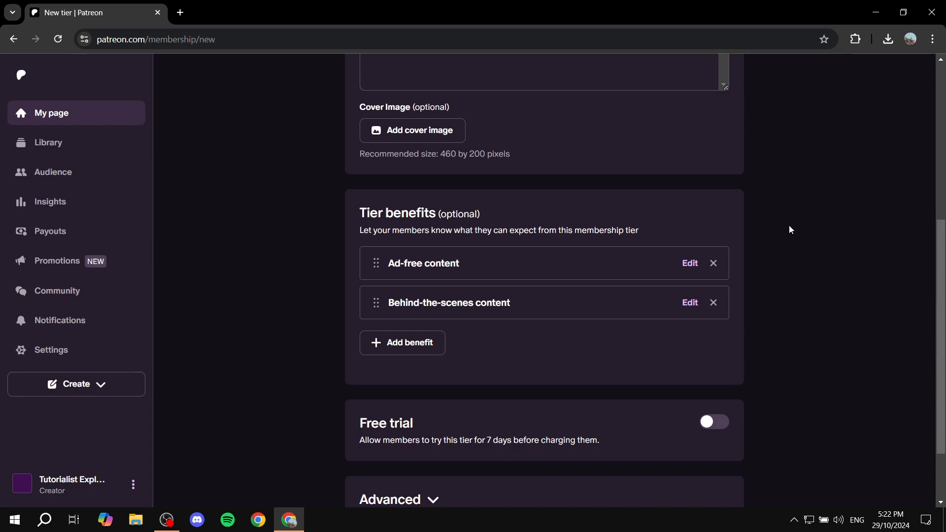
Read the description of the tier's free trial option.
{"action": "scroll", "coordinate": [788, 226], "scroll_direction": "down", "scroll_amount": 2}
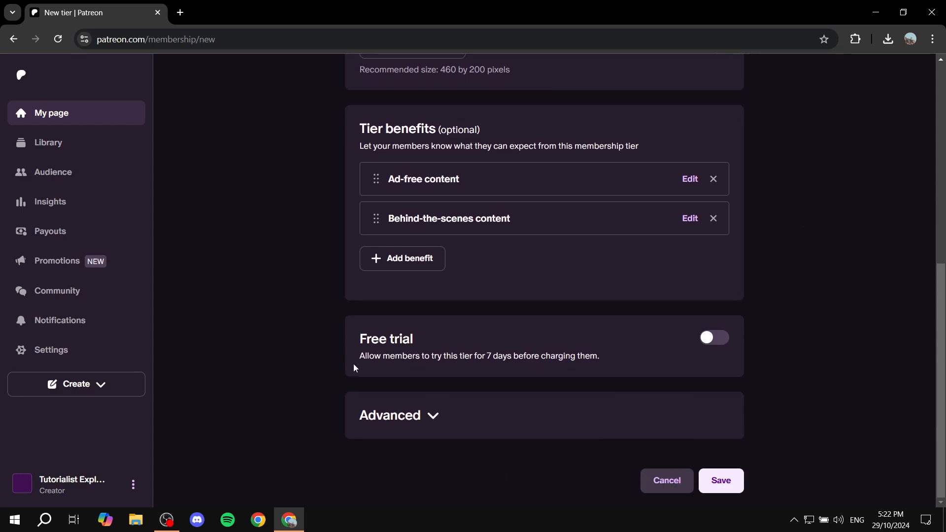
{"action": "left_click_drag", "start_coordinate": [392, 334], "coordinate": [428, 333]}
{"action": "left_click", "coordinate": [428, 333]}
{"action": "left_click_drag", "start_coordinate": [486, 355], "coordinate": [616, 358]}
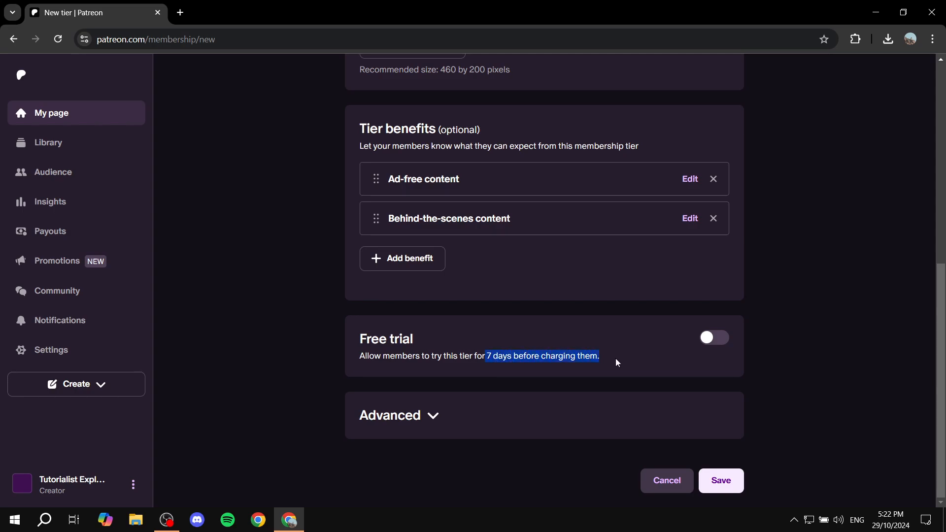
{"action": "left_click", "coordinate": [615, 359]}
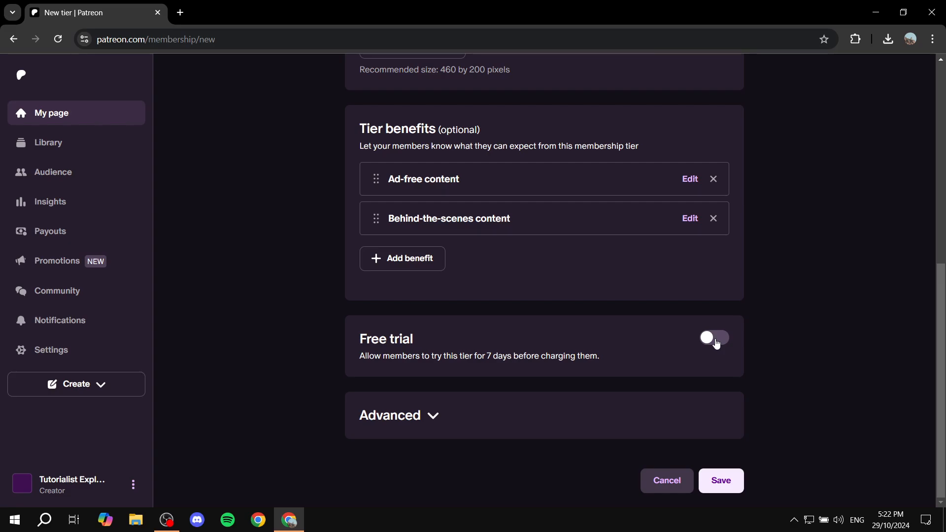
Expand the Extra tier's advanced settings and limit the number of members who can join to 10.
{"action": "left_click", "coordinate": [433, 416]}
{"action": "scroll", "coordinate": [469, 350], "scroll_direction": "down", "scroll_amount": 1}
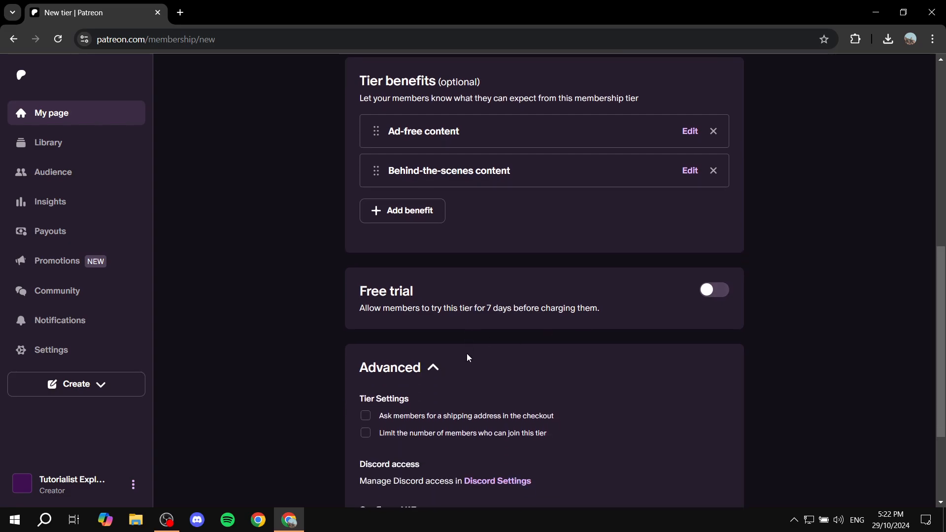
{"action": "scroll", "coordinate": [467, 358], "scroll_direction": "down", "scroll_amount": 3}
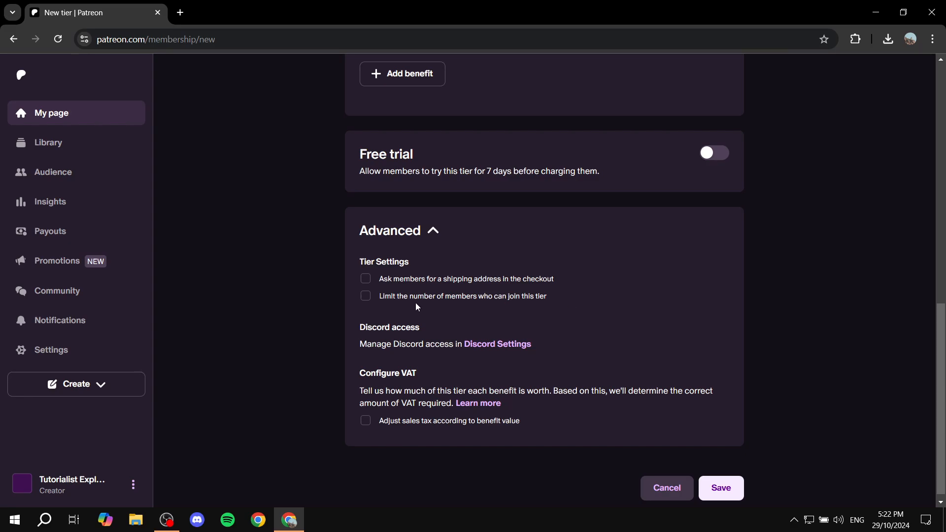
{"action": "left_click", "coordinate": [392, 298]}
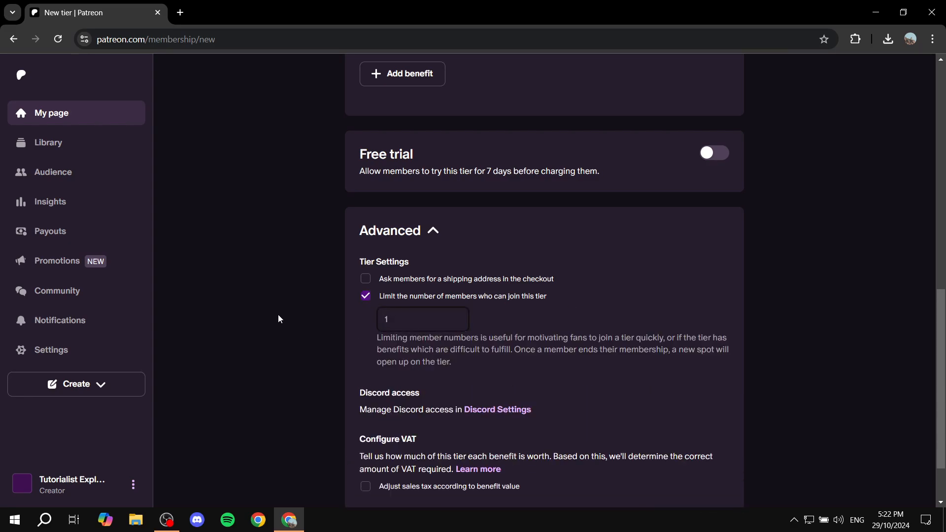
{"action": "type", "text": "10"}
Check the Configure VAT section and the rest of the tier form, save the Extra tier and view the paid membership tiers.
{"action": "scroll", "coordinate": [296, 311], "scroll_direction": "down", "scroll_amount": 2}
{"action": "left_click_drag", "start_coordinate": [360, 370], "coordinate": [440, 366]}
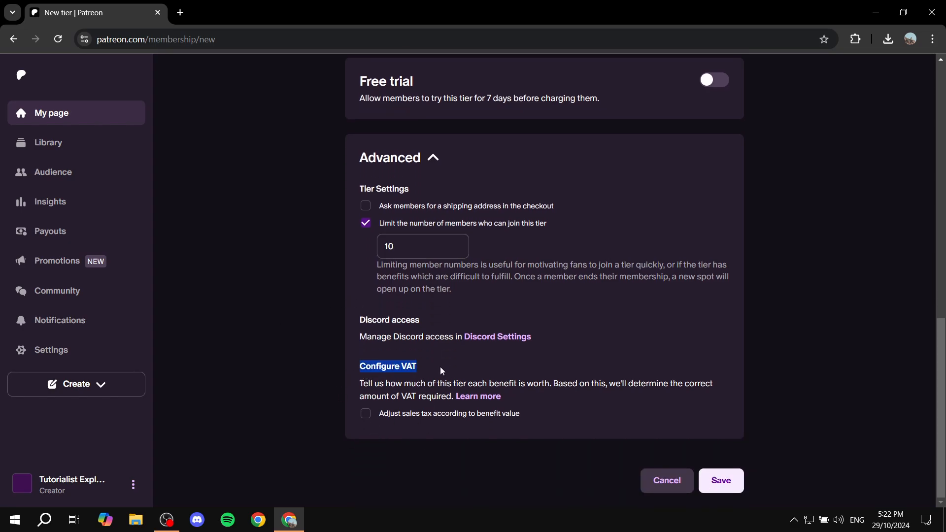
{"action": "left_click", "coordinate": [439, 367]}
{"action": "scroll", "coordinate": [579, 341], "scroll_direction": "up", "scroll_amount": 8}
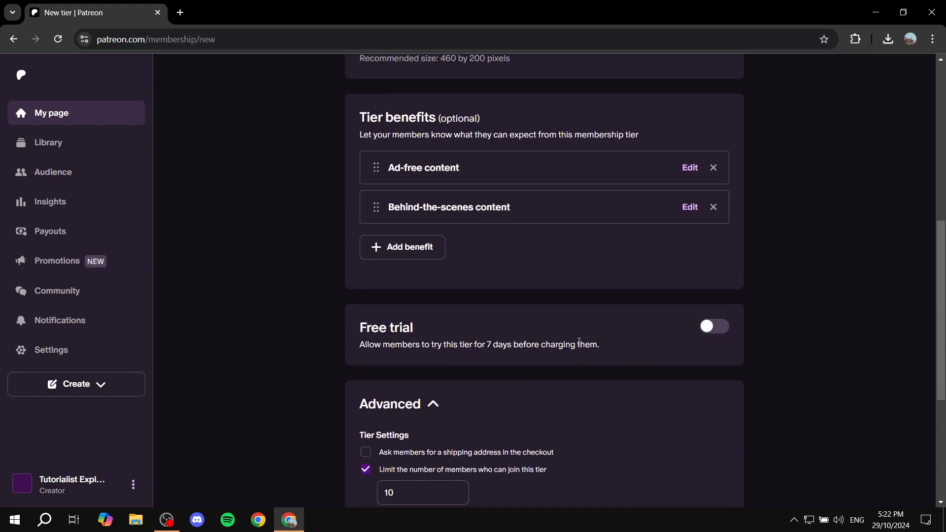
{"action": "scroll", "coordinate": [576, 343], "scroll_direction": "down", "scroll_amount": 8}
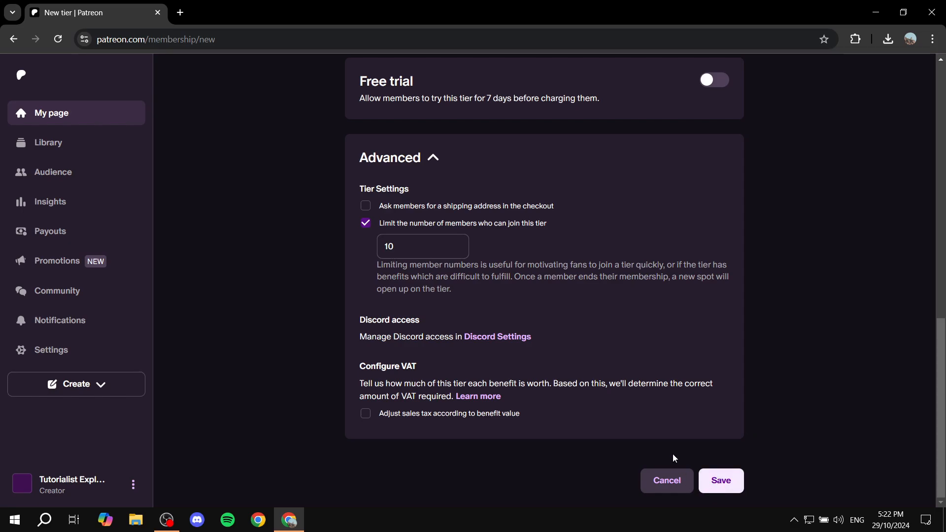
{"action": "left_click", "coordinate": [720, 480]}
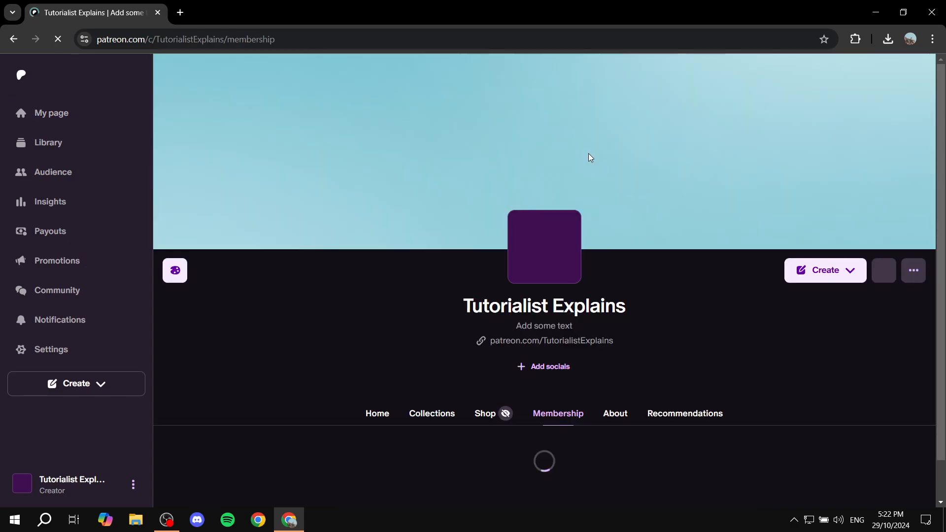
{"action": "scroll", "coordinate": [599, 392], "scroll_direction": "down", "scroll_amount": 4}
{"action": "scroll", "coordinate": [599, 395], "scroll_direction": "down", "scroll_amount": 3}
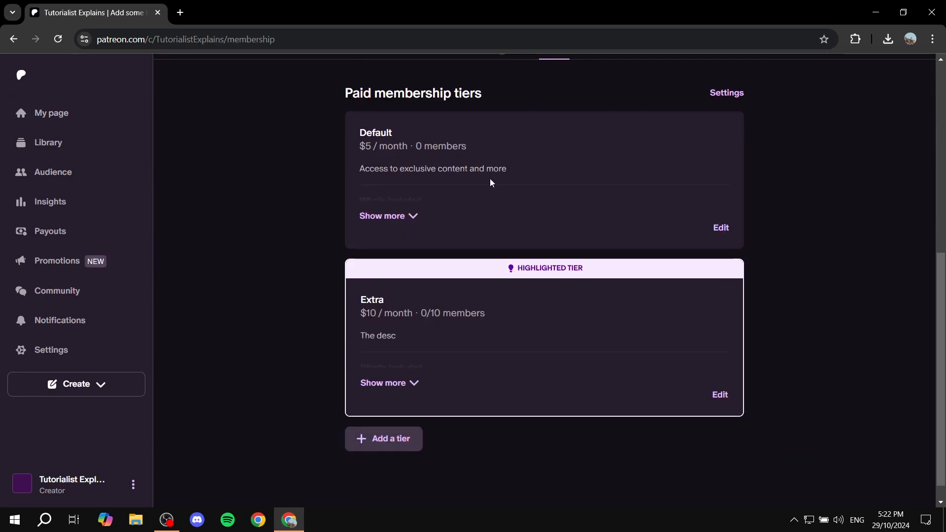